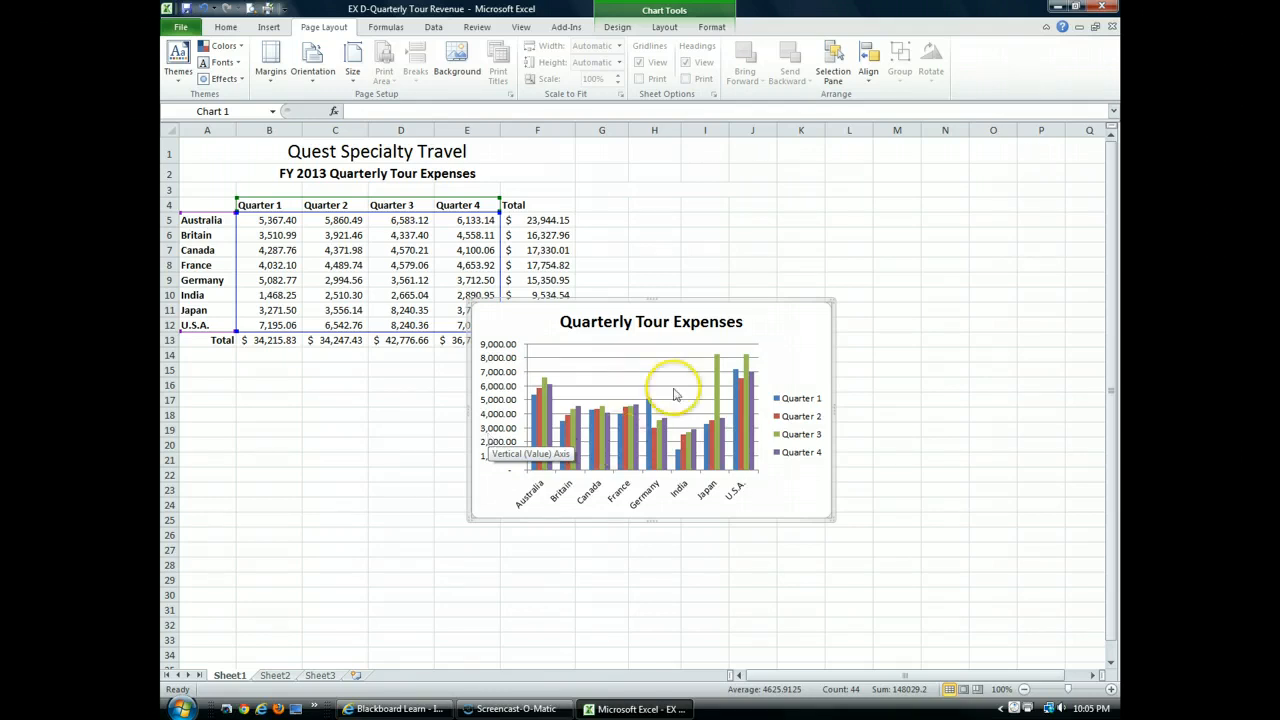
- Deselect and reselect the Quarterly Tour Expenses chart, and look over its design and layout tools
mouse_move(717, 366)
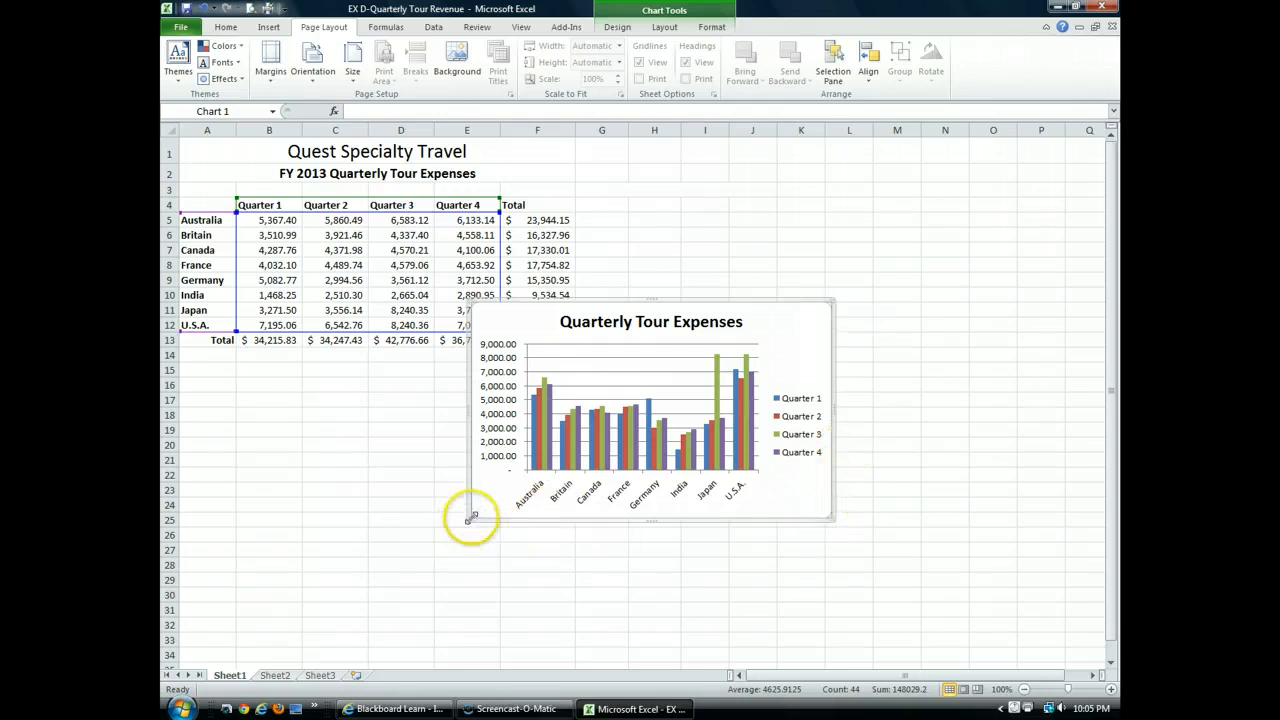
left_click(369, 531)
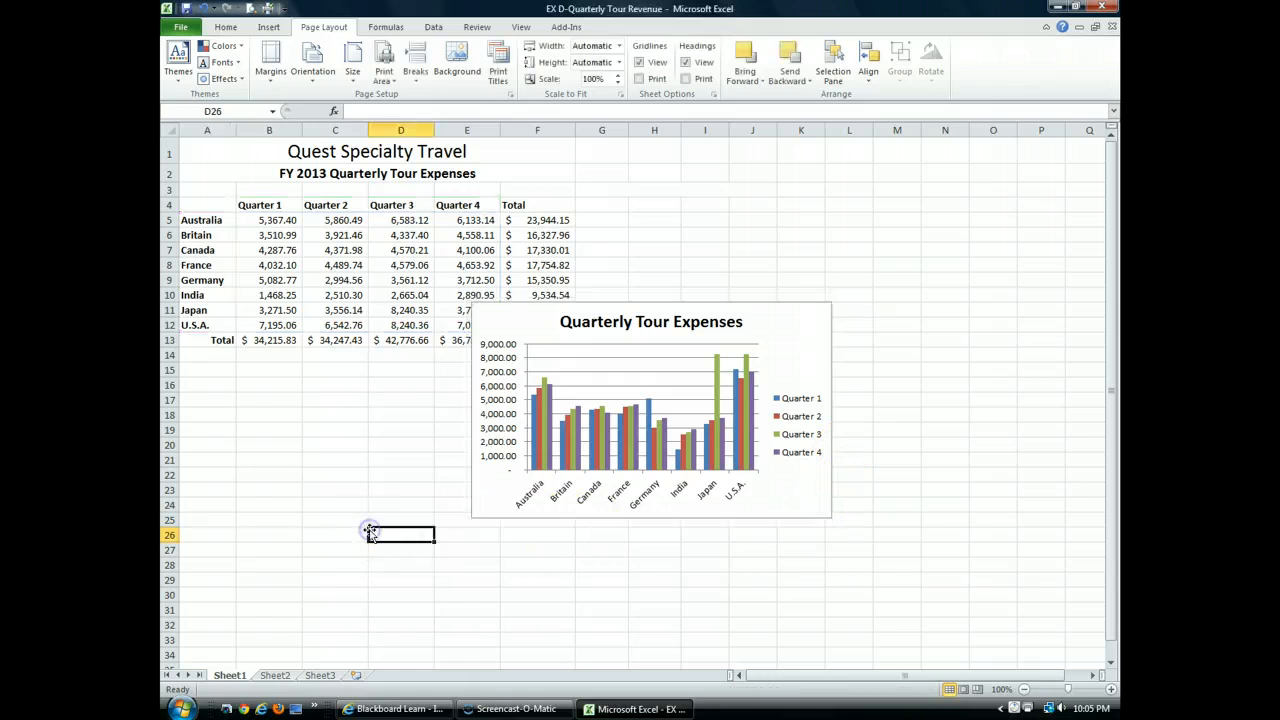
left_click(491, 491)
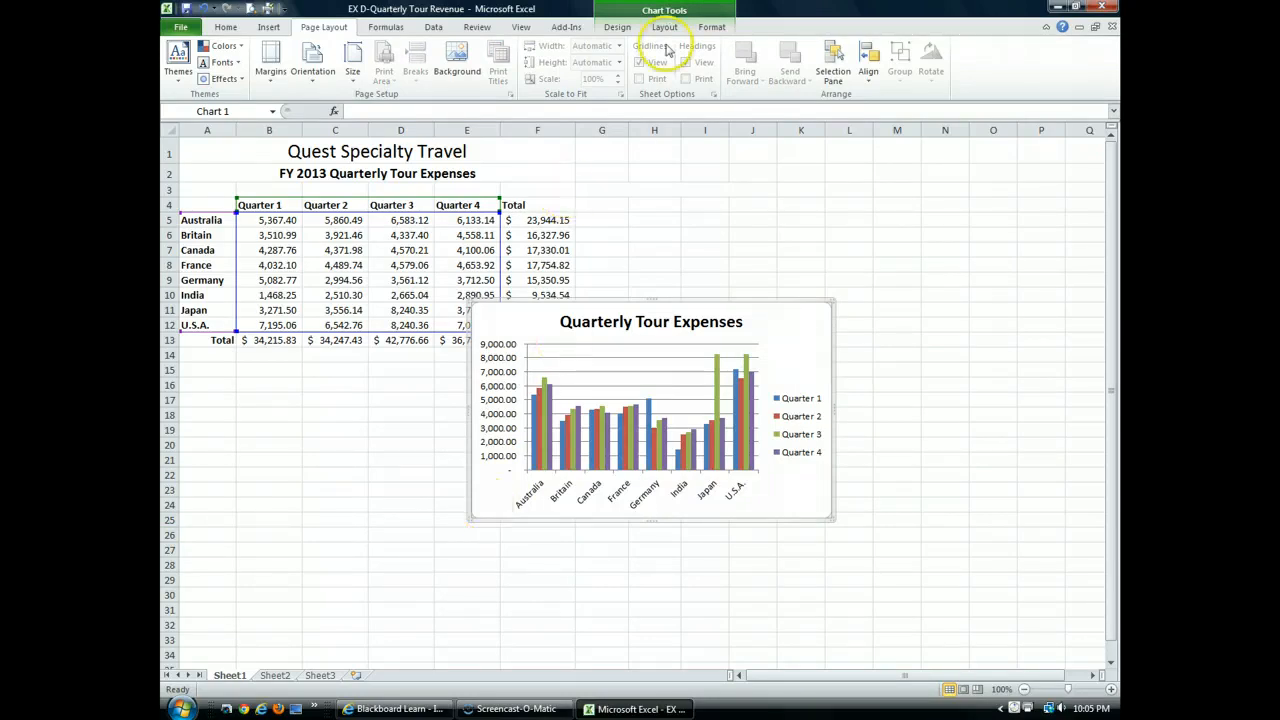
left_click(682, 16)
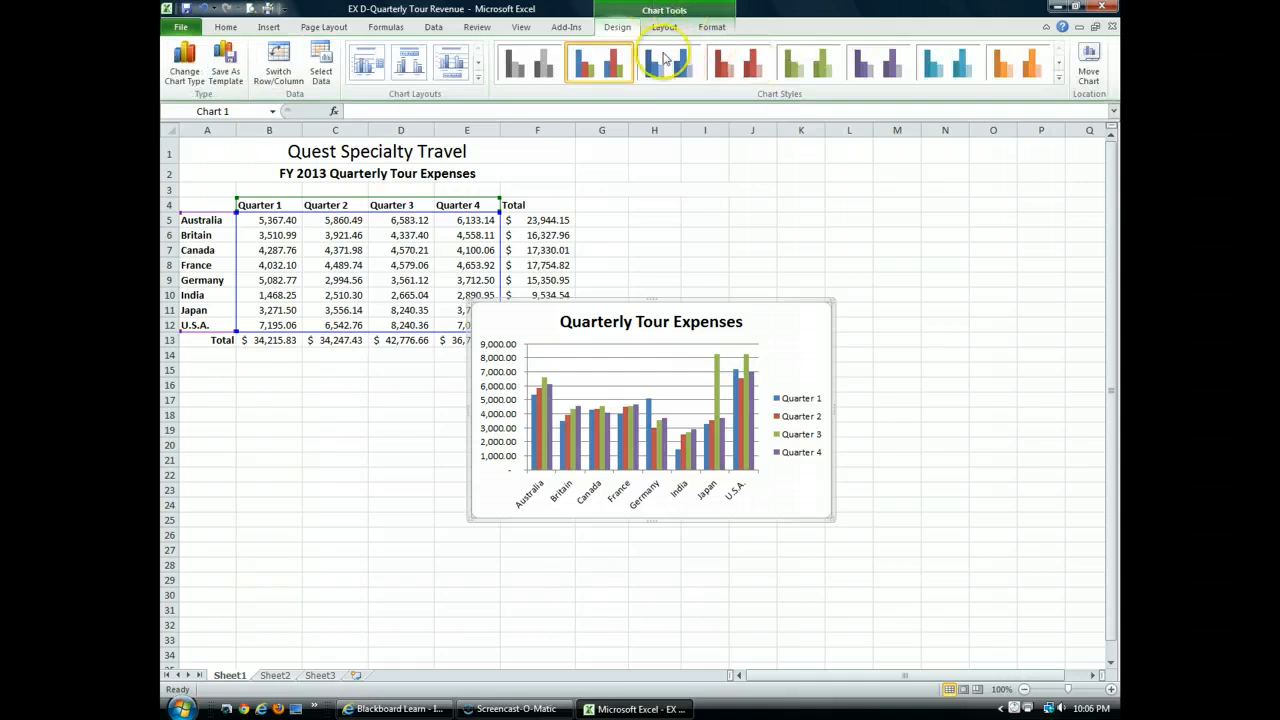
left_click(665, 24)
left_click(664, 12)
left_click(665, 26)
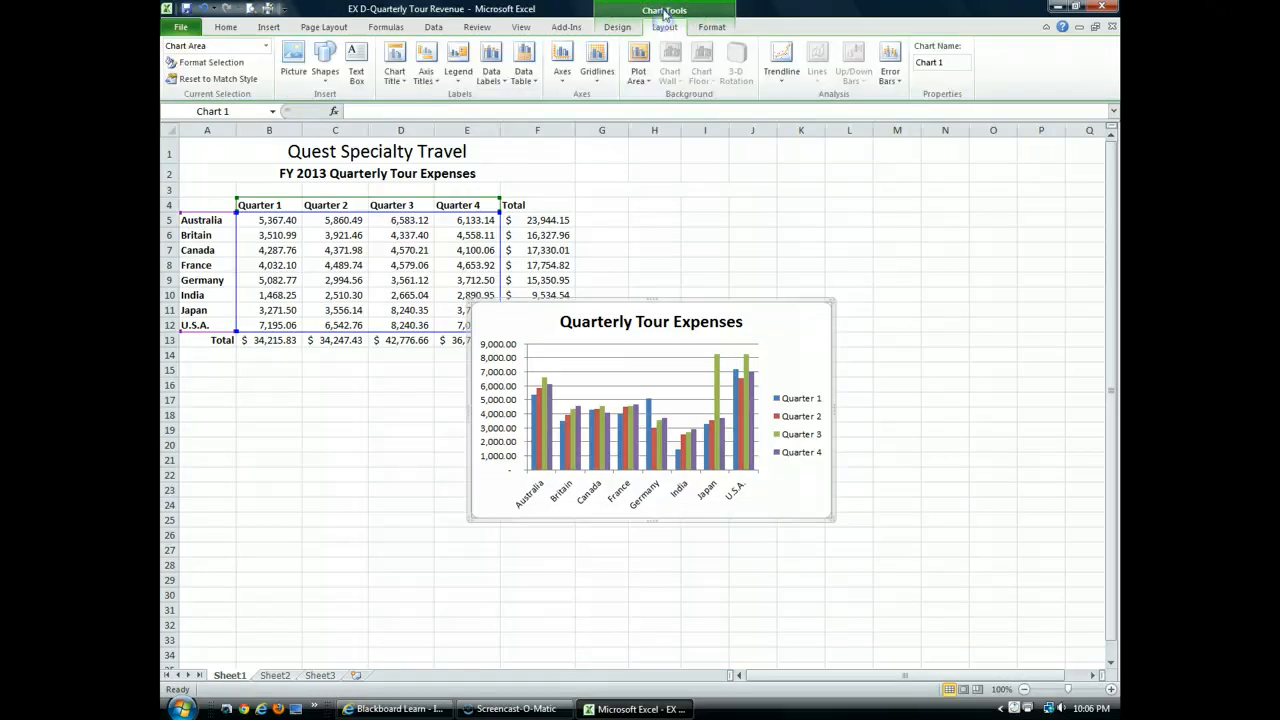
left_click(664, 12)
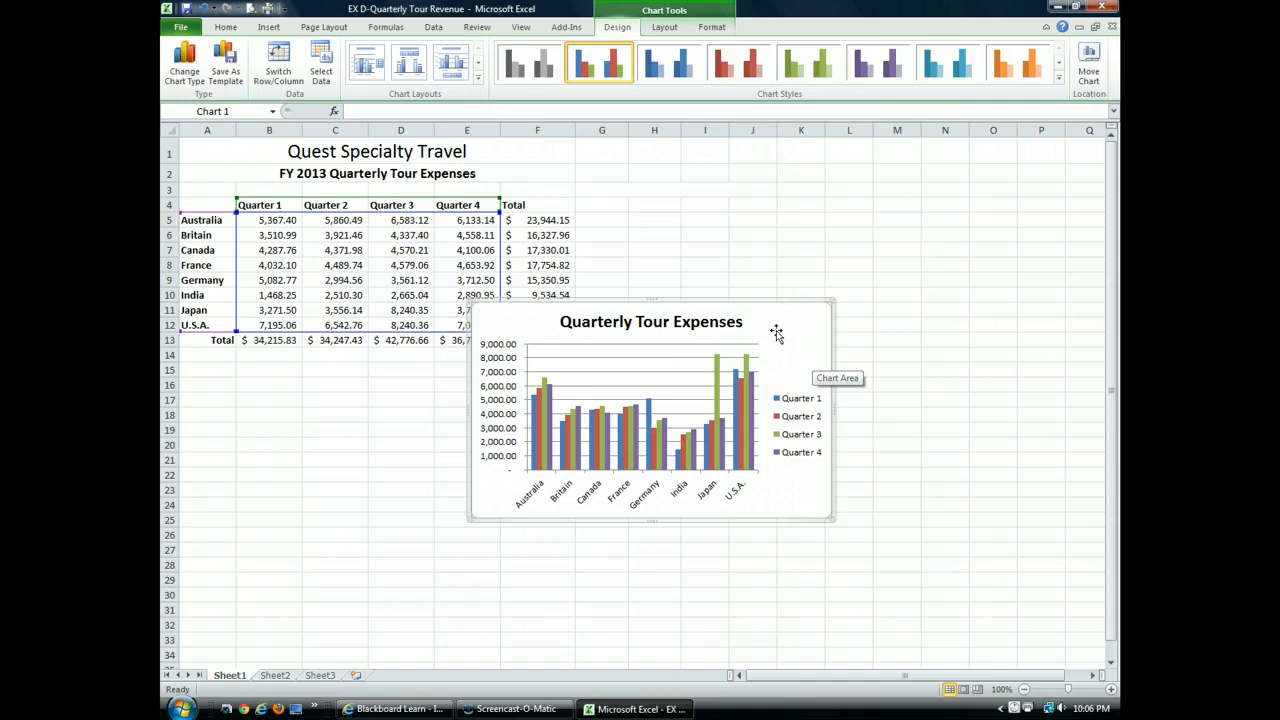
- Move the chart below the data table so its upper-left corner sits in cell A16
left_click_drag(776, 333, 484, 406)
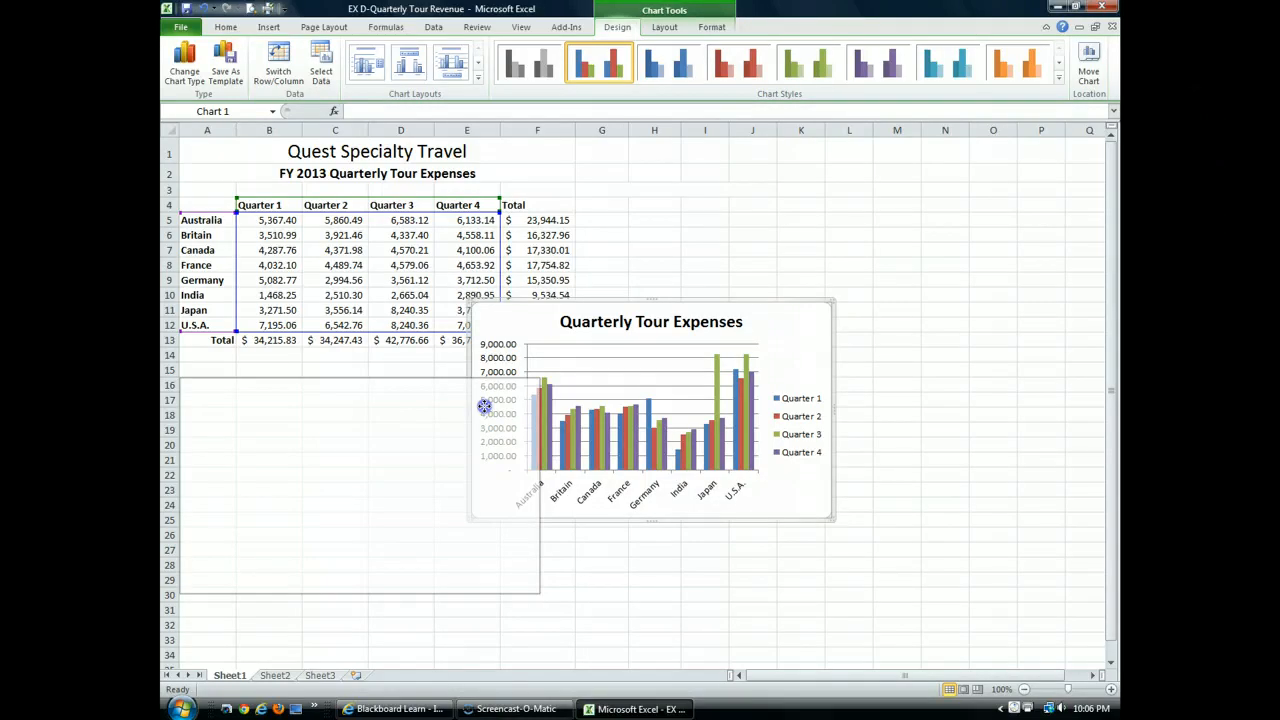
left_click_drag(484, 406, 485, 407)
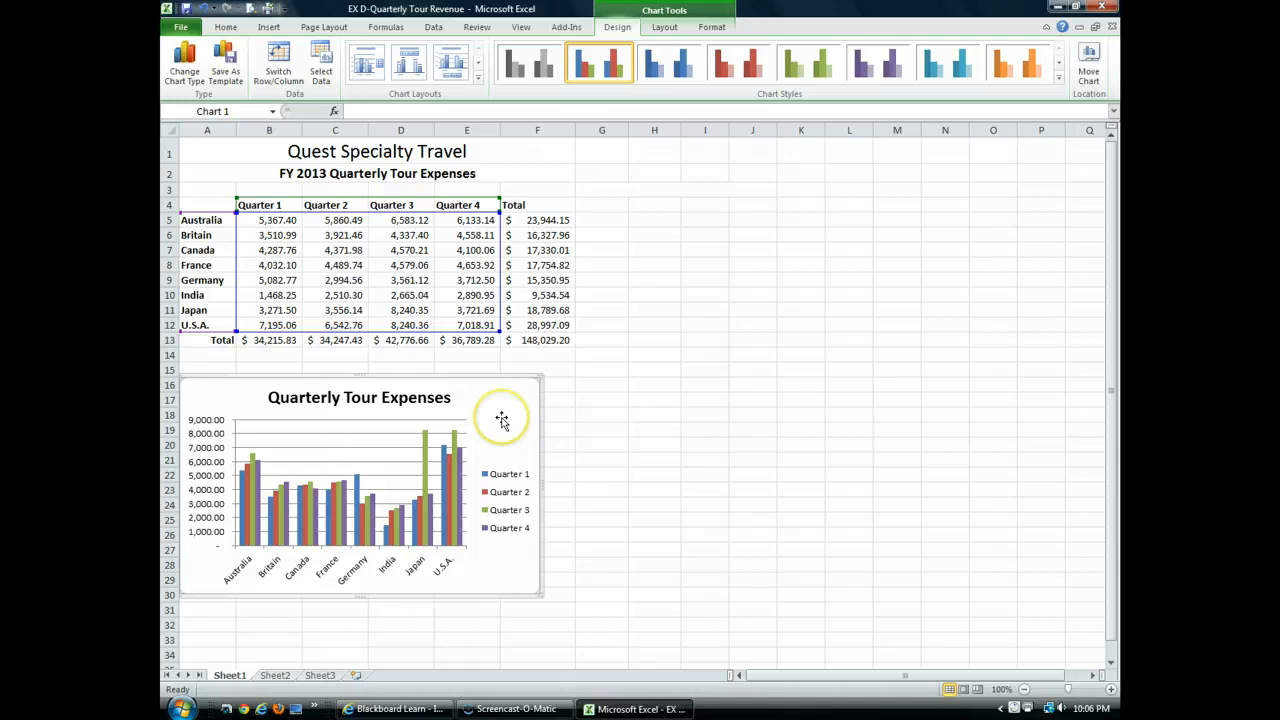
mouse_move(501, 417)
left_mouse_down()
mouse_move(777, 431)
mouse_move(954, 420)
mouse_move(951, 367)
mouse_move(908, 423)
mouse_move(734, 411)
mouse_move(510, 420)
mouse_move(508, 397)
mouse_move(486, 391)
mouse_move(494, 471)
mouse_move(526, 416)
mouse_move(523, 434)
mouse_move(504, 417)
left_mouse_up()
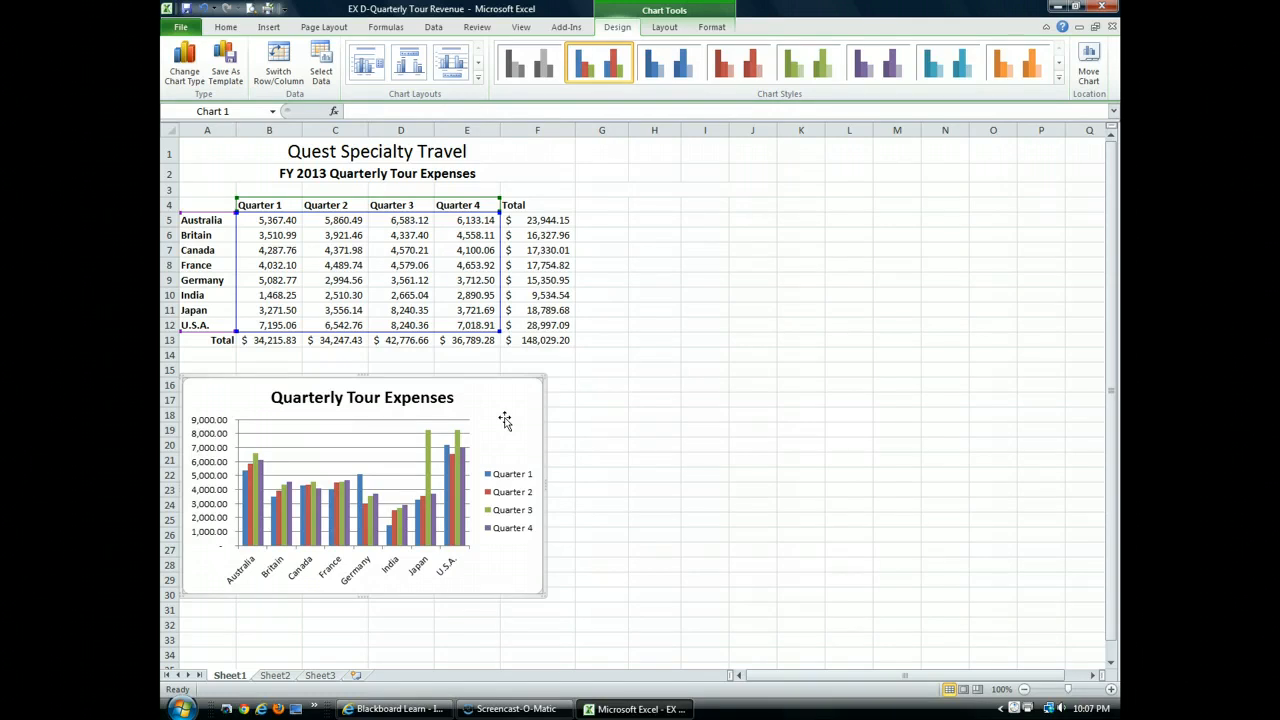
- Widen the chart to the right edge of column G and raise its top edge to the top of row 15
key("alt+p")
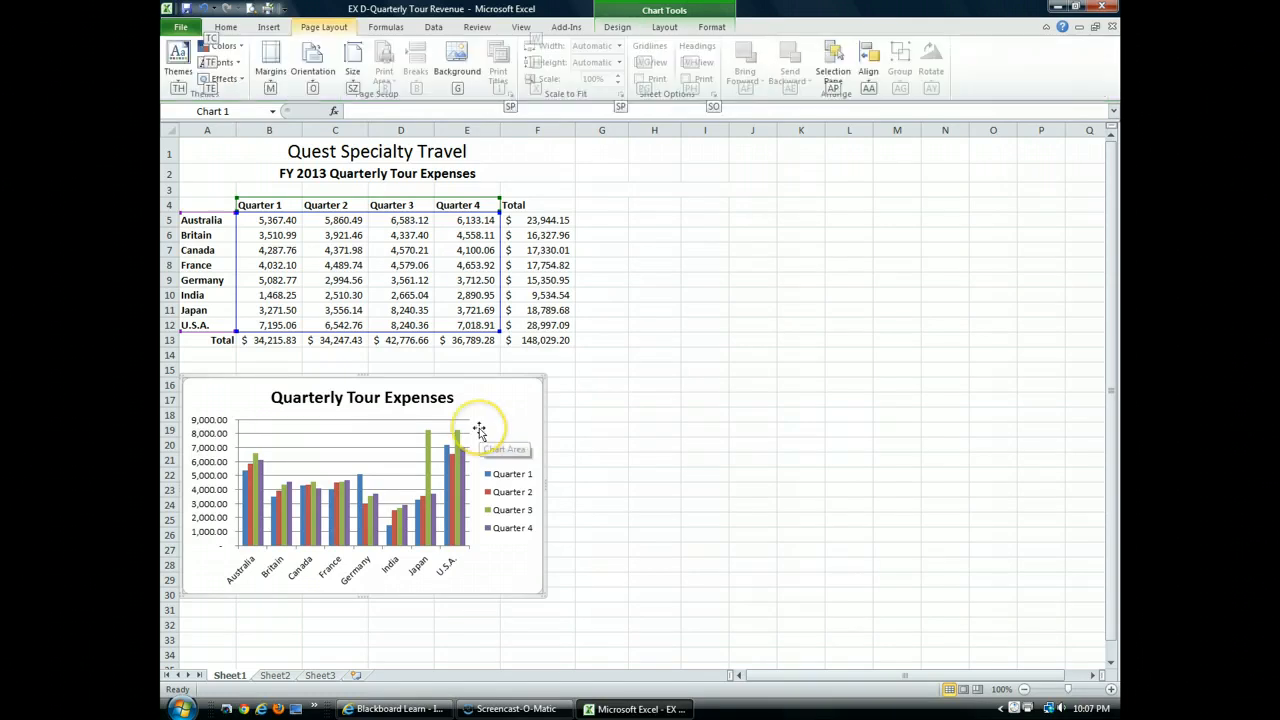
left_click(543, 486)
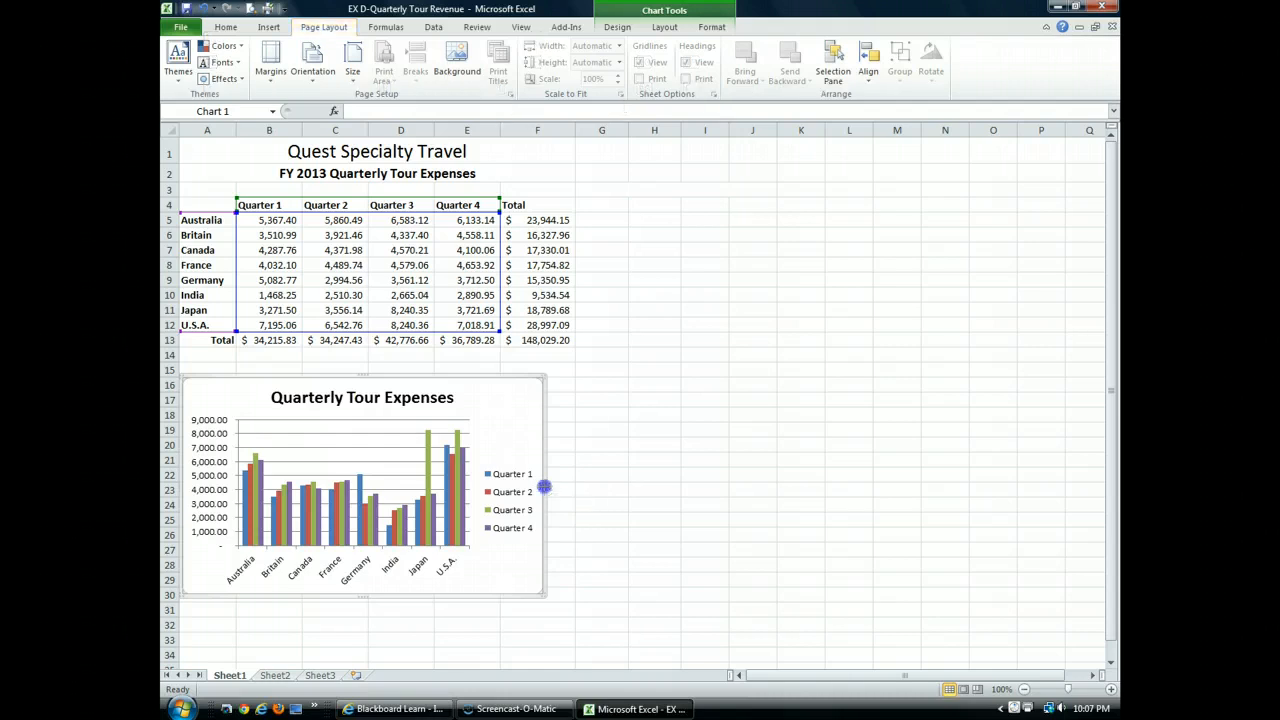
left_click_drag(543, 486, 628, 505)
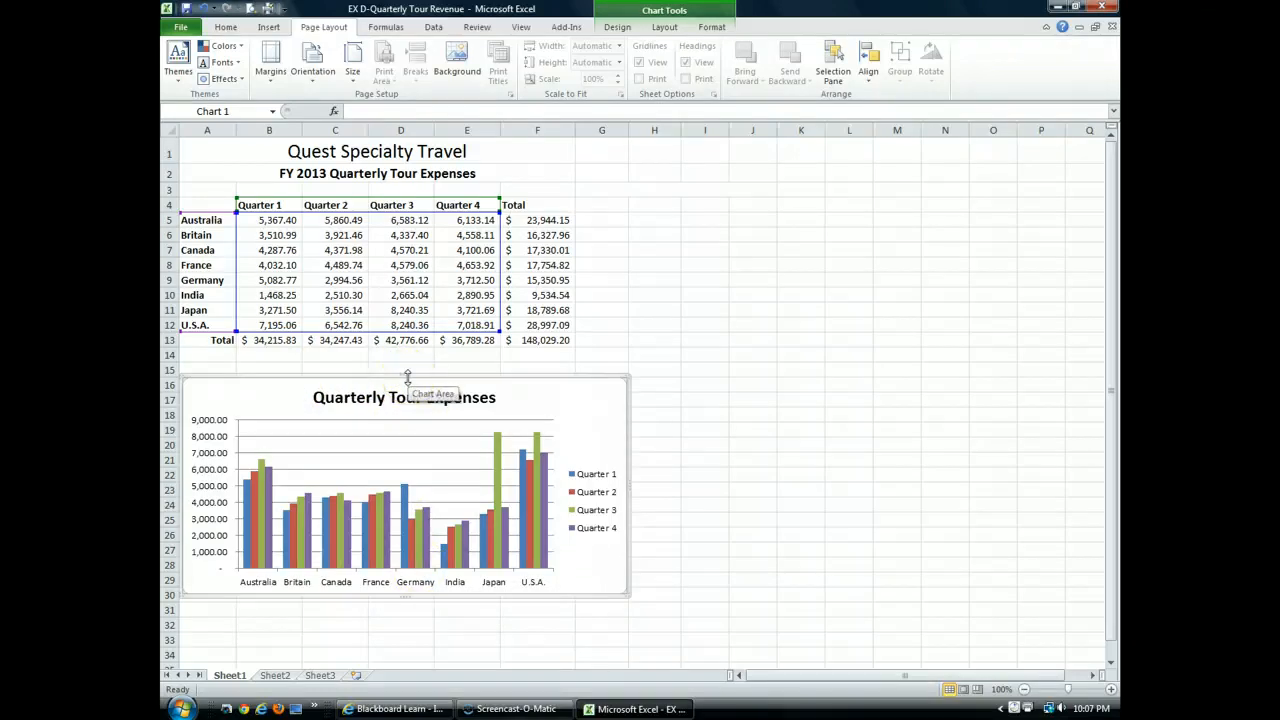
left_click_drag(407, 377, 410, 362)
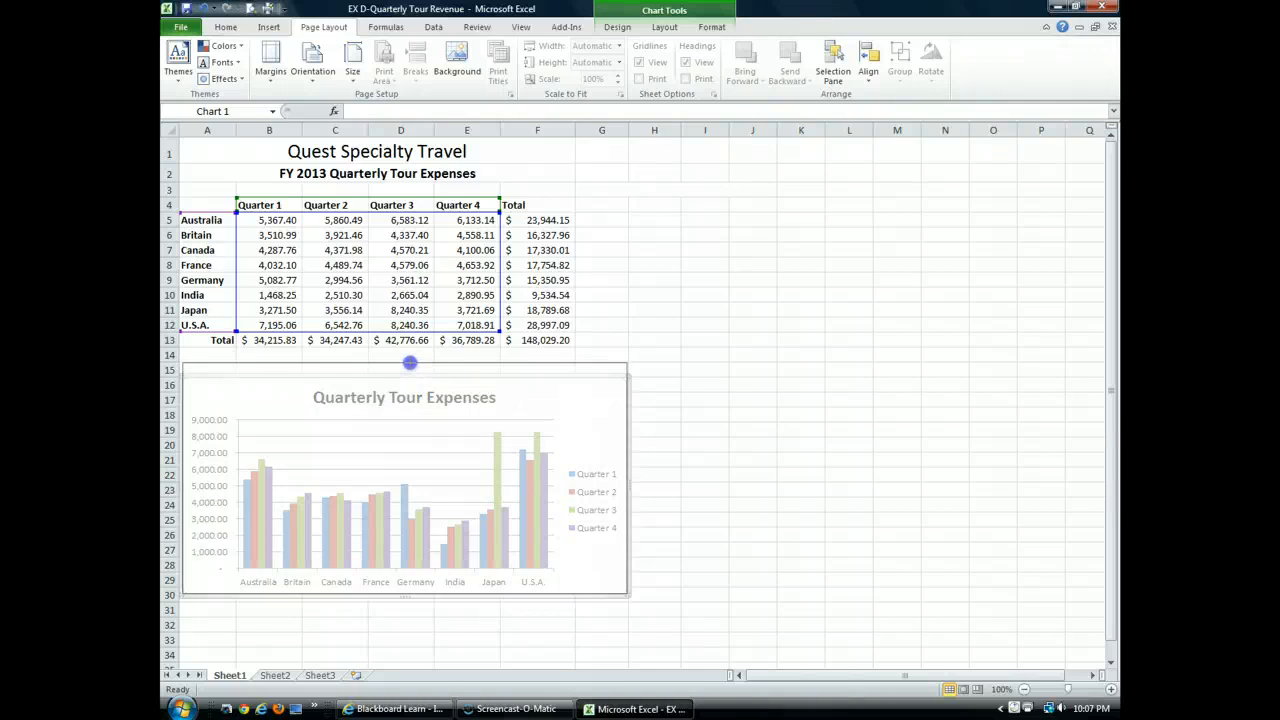
left_click_drag(410, 362, 409, 362)
- Extend the chart's bottom edge to the end of row 36 and narrow it slightly within column G
mouse_move(418, 520)
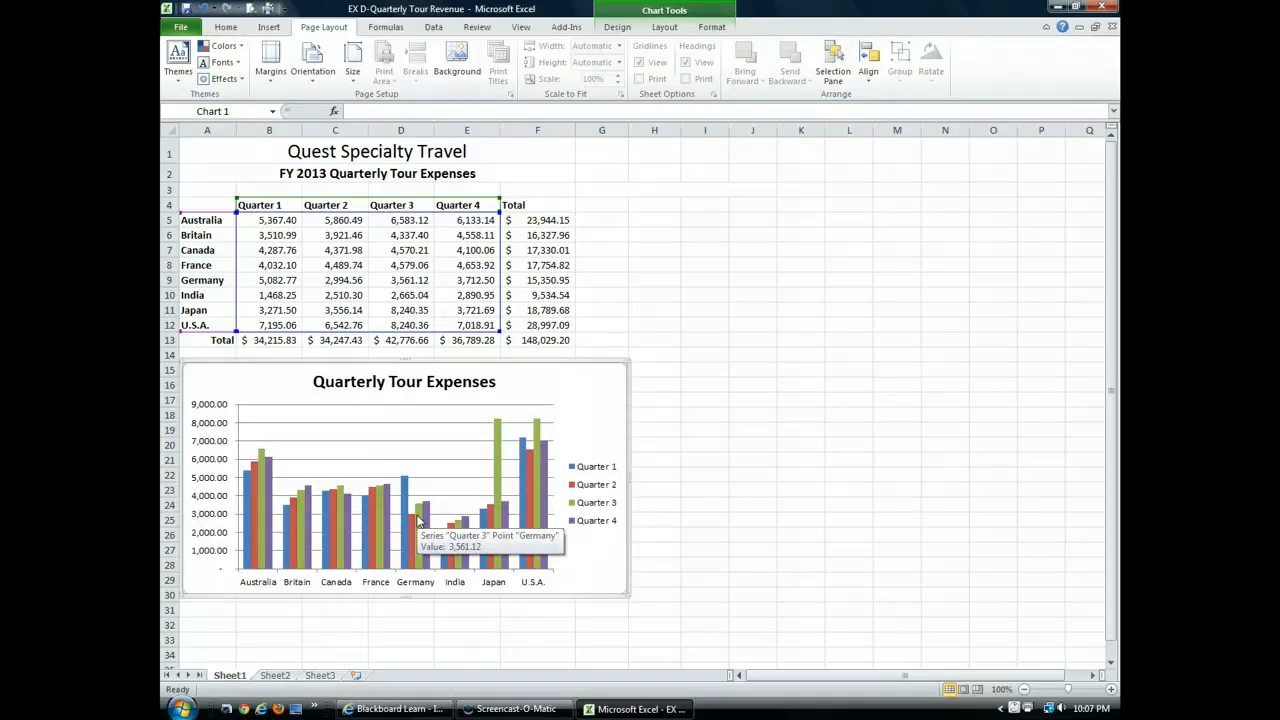
scroll(418, 520, "down", 3)
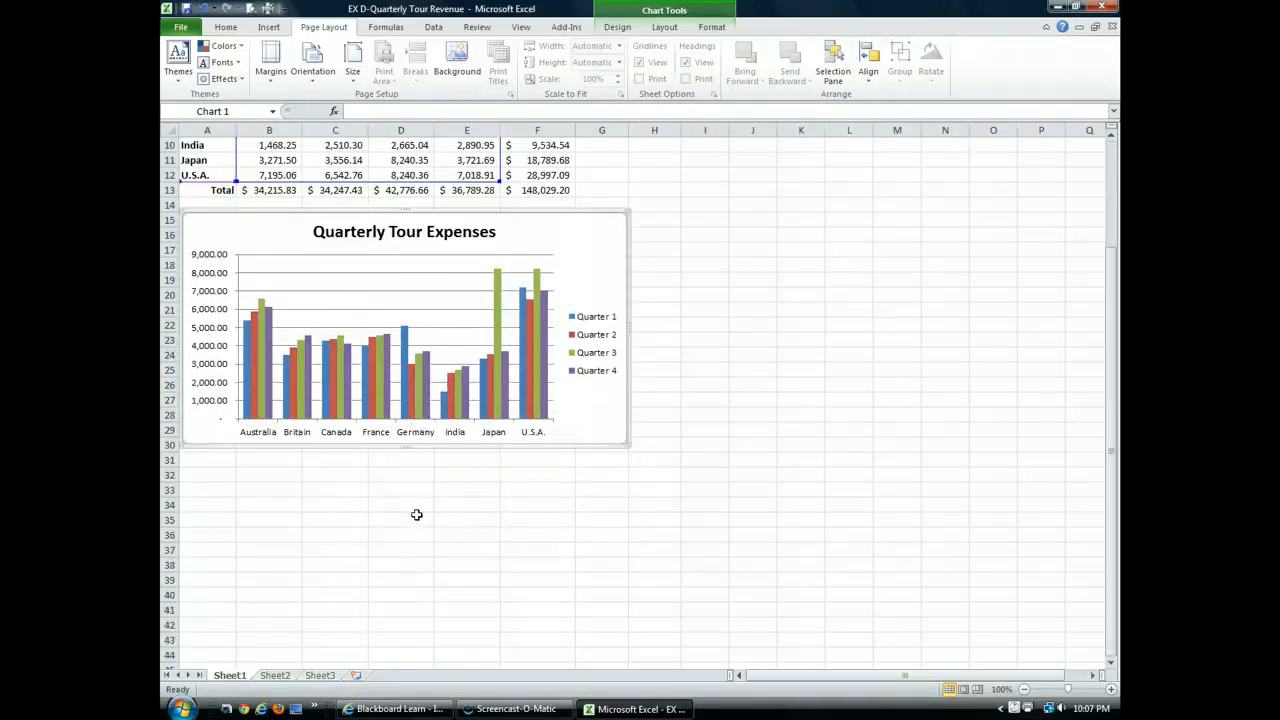
left_click(405, 445)
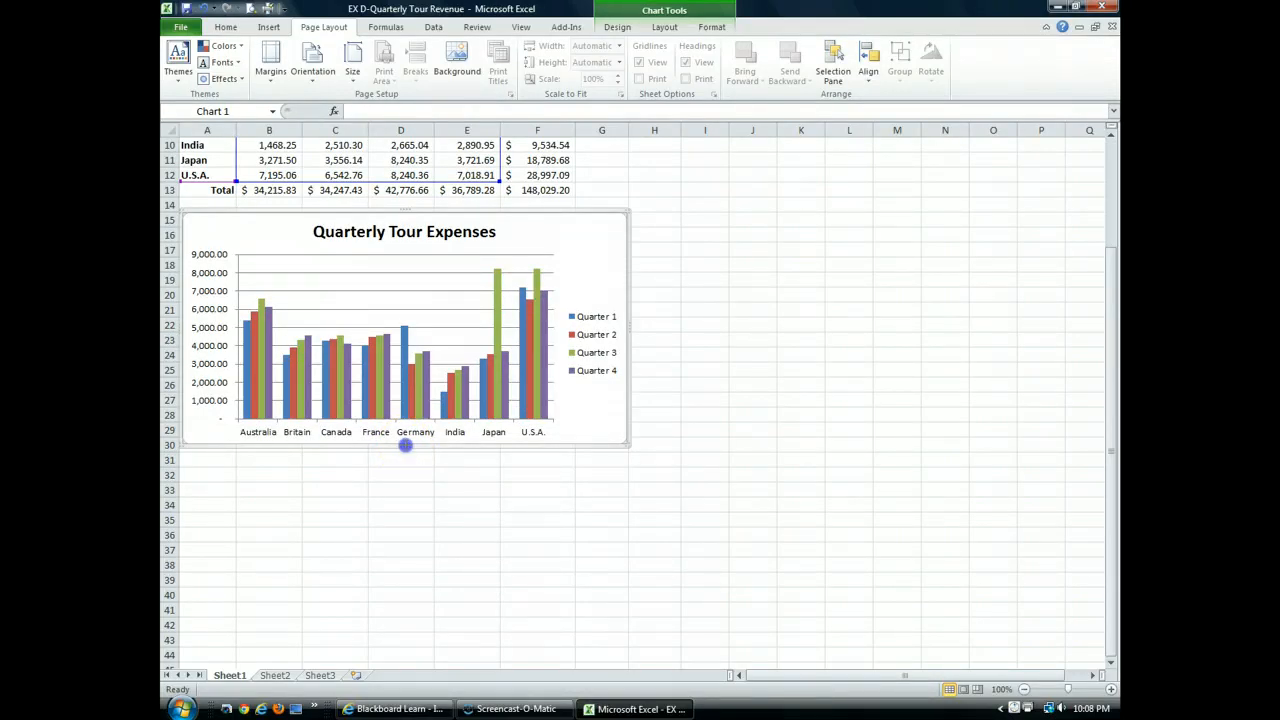
left_click_drag(405, 445, 396, 541)
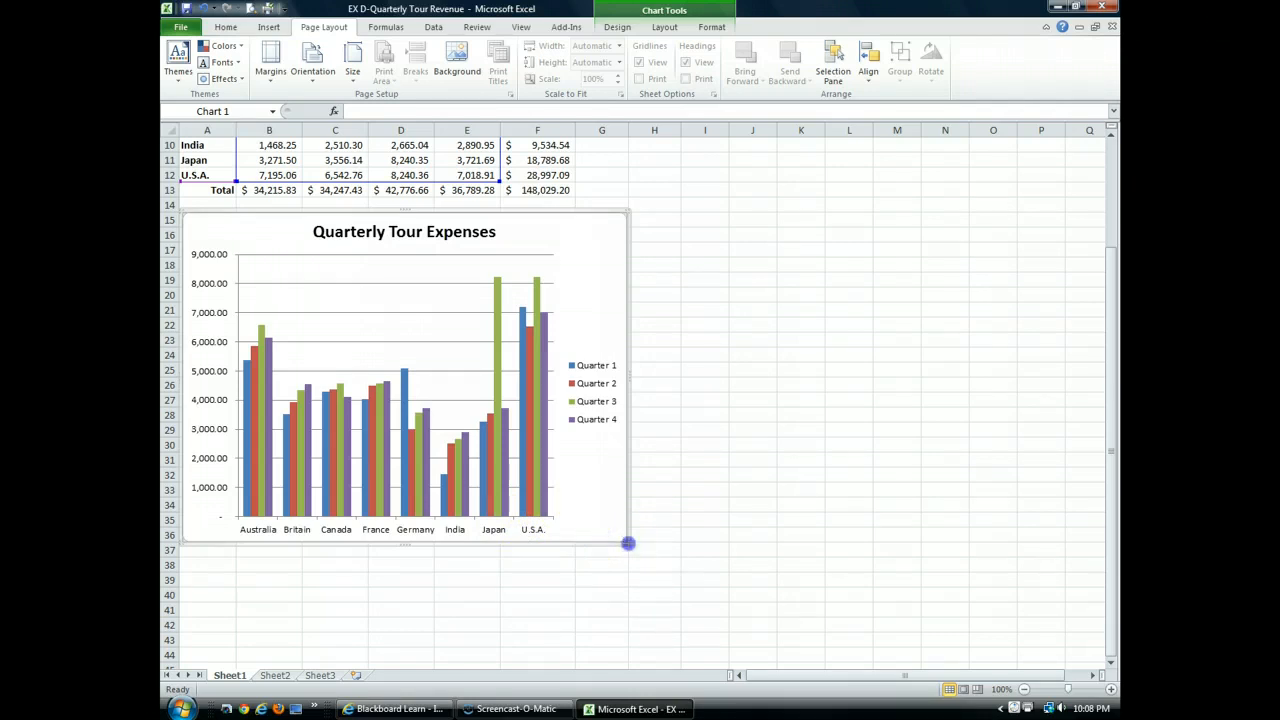
mouse_move(626, 541)
left_mouse_down()
mouse_move(669, 503)
mouse_move(673, 424)
mouse_move(745, 495)
mouse_move(720, 526)
mouse_move(631, 529)
mouse_move(614, 503)
mouse_move(617, 541)
left_mouse_up()
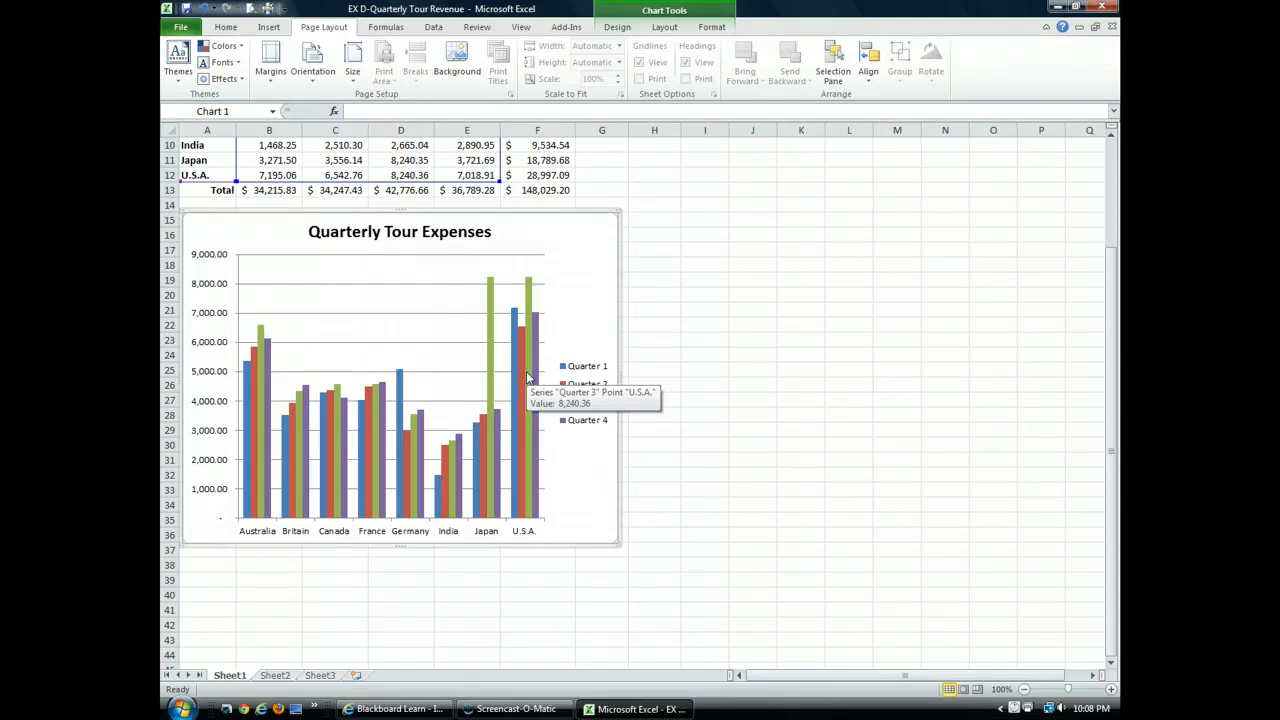
- Select the chart legend and shift it up beside the upper part of the plot area
scroll(527, 377, "up", 3)
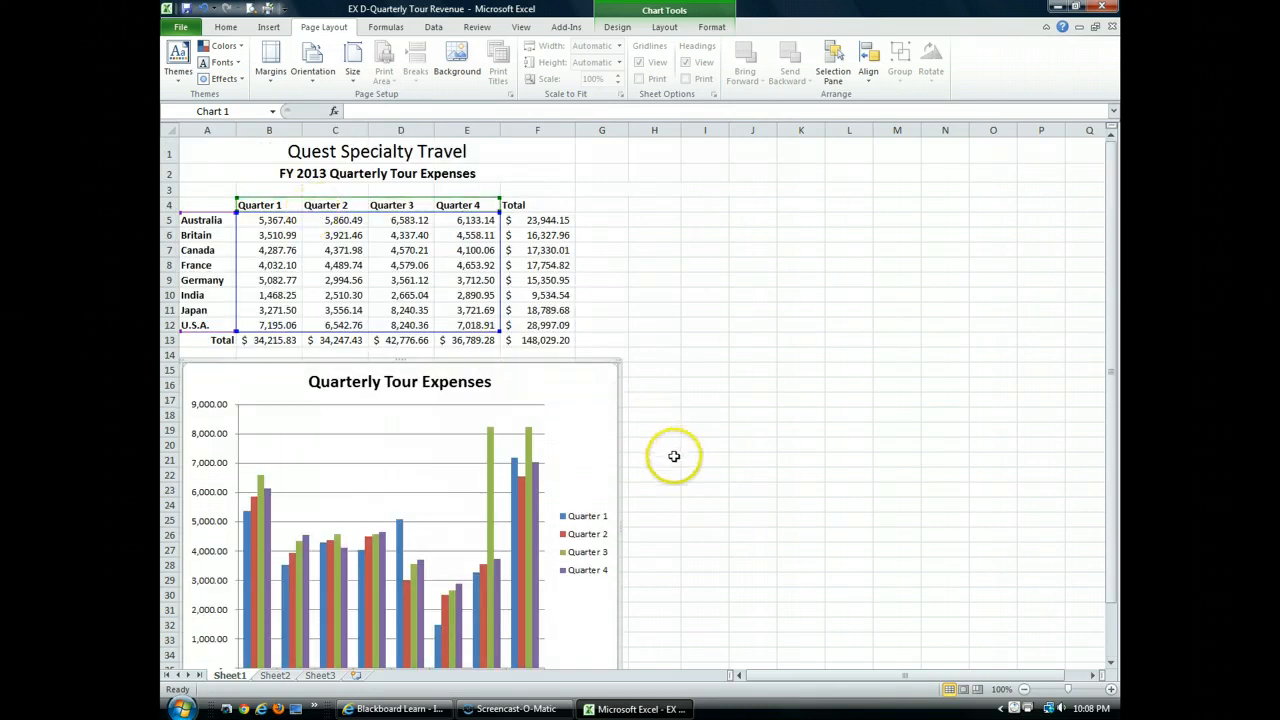
scroll(674, 456, "down", 1)
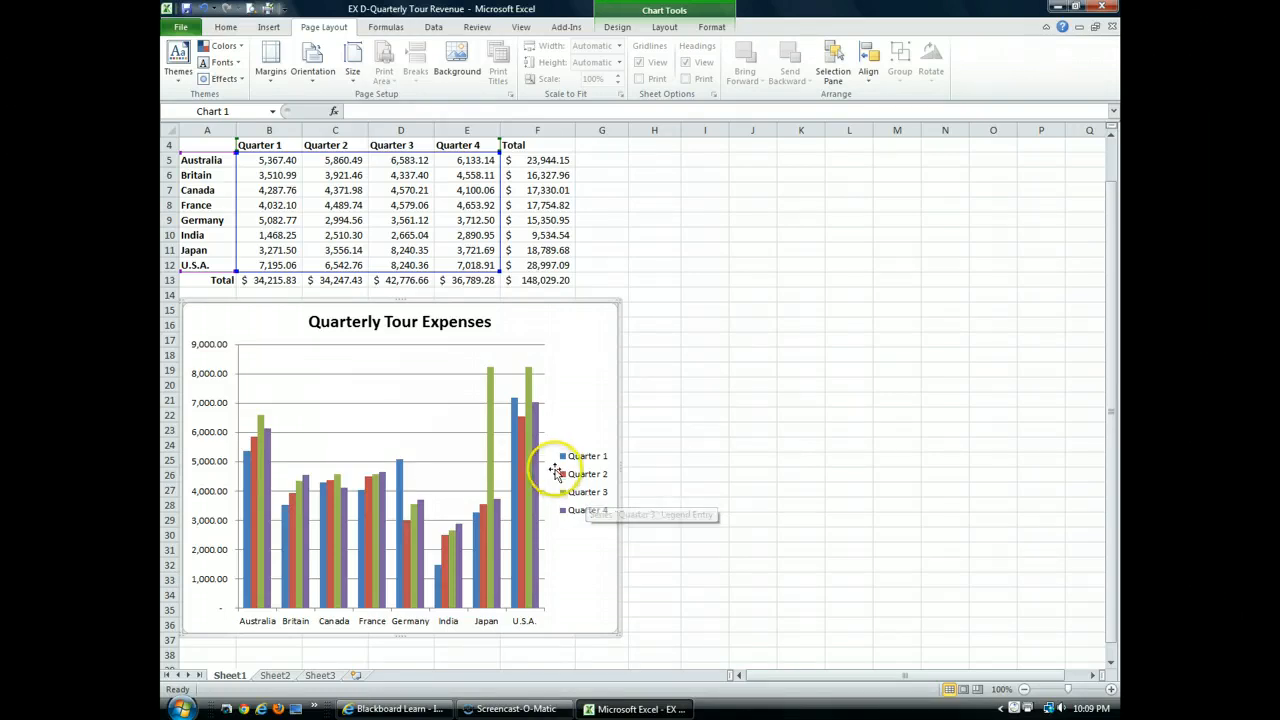
left_click(580, 496)
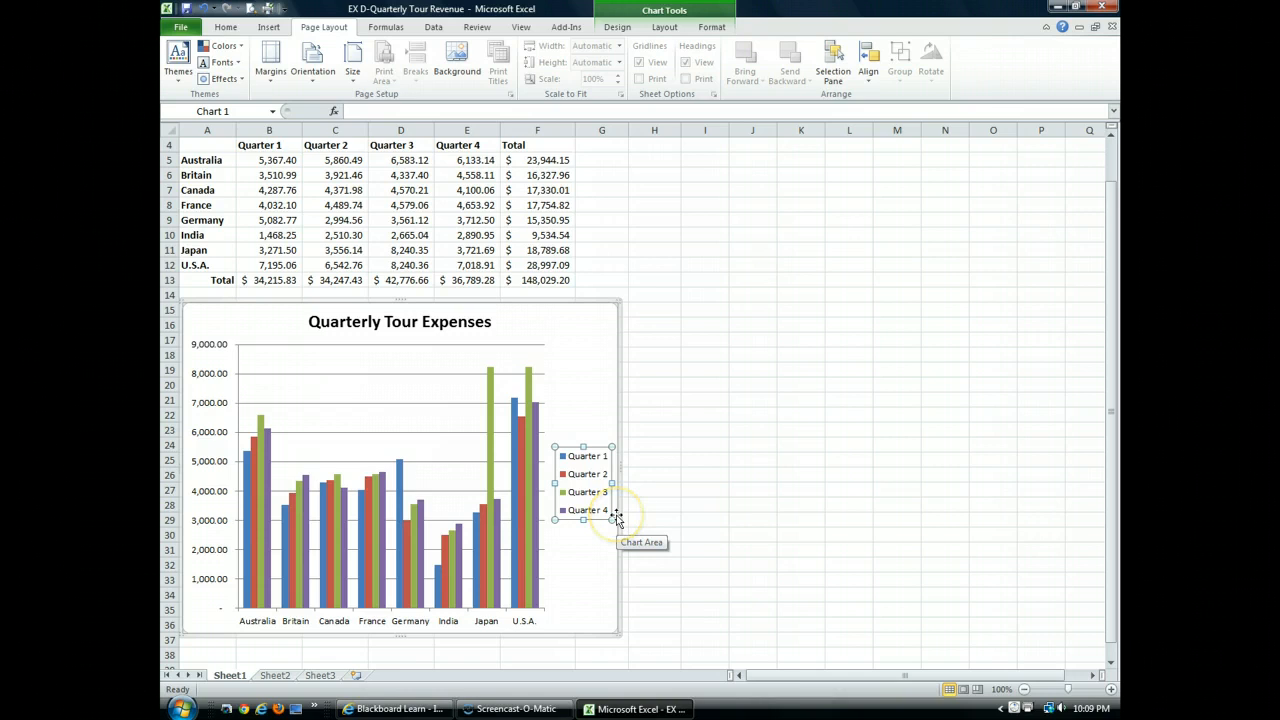
left_click(592, 484)
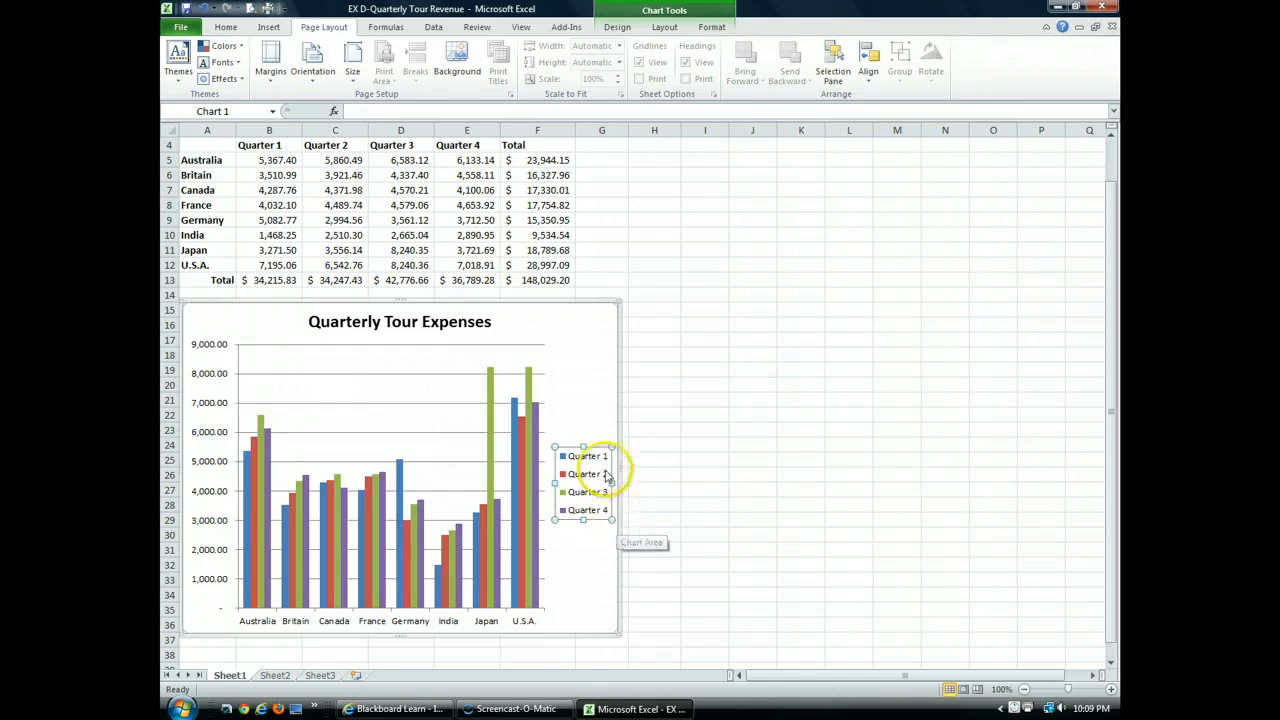
left_click_drag(584, 479, 589, 366)
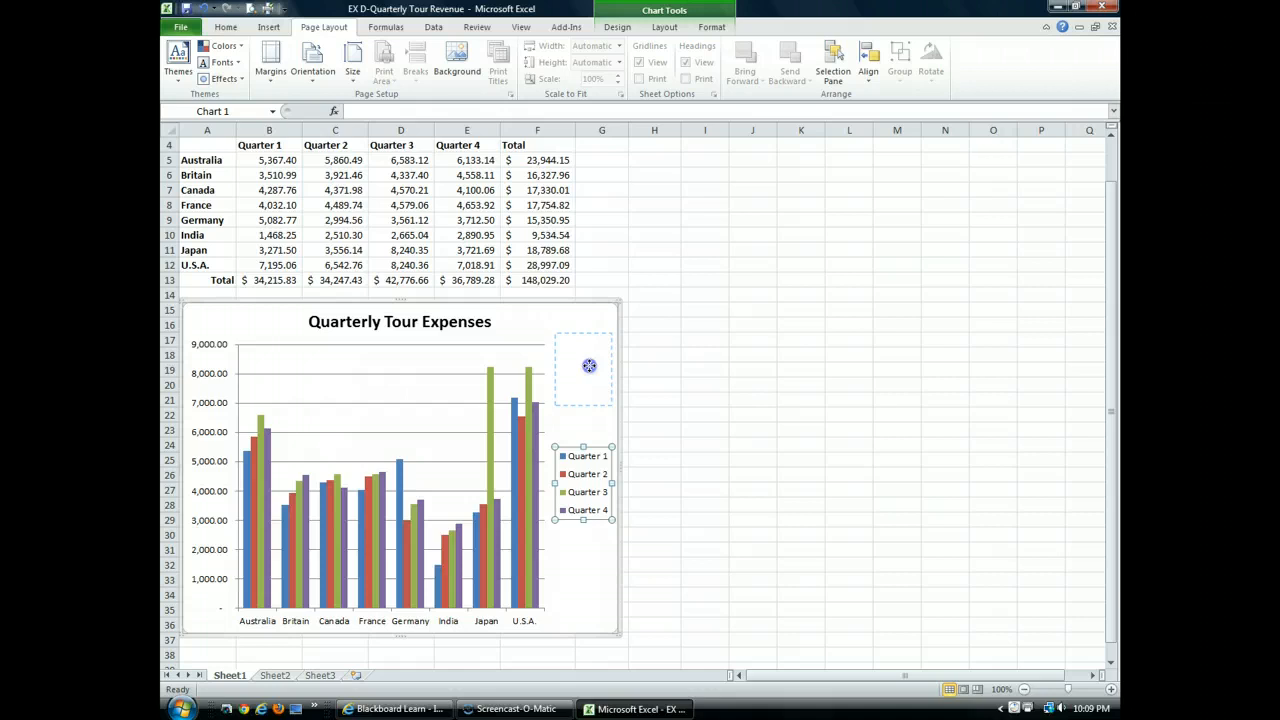
mouse_move(589, 366)
left_mouse_down()
mouse_move(589, 398)
mouse_move(590, 372)
left_mouse_up()
left_click_drag(590, 372, 590, 374)
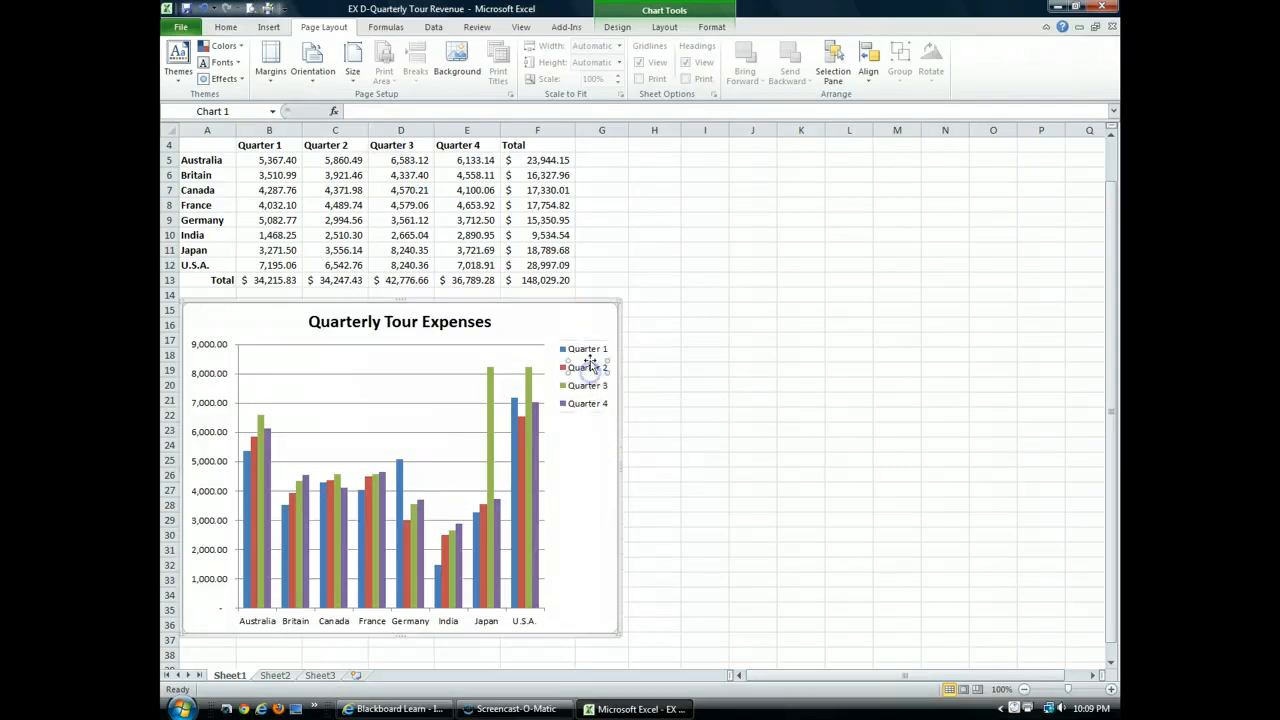
- Try repositioning the legend further and undo the legend moves
mouse_move(588, 362)
left_mouse_down()
mouse_move(587, 470)
mouse_move(600, 347)
left_mouse_up()
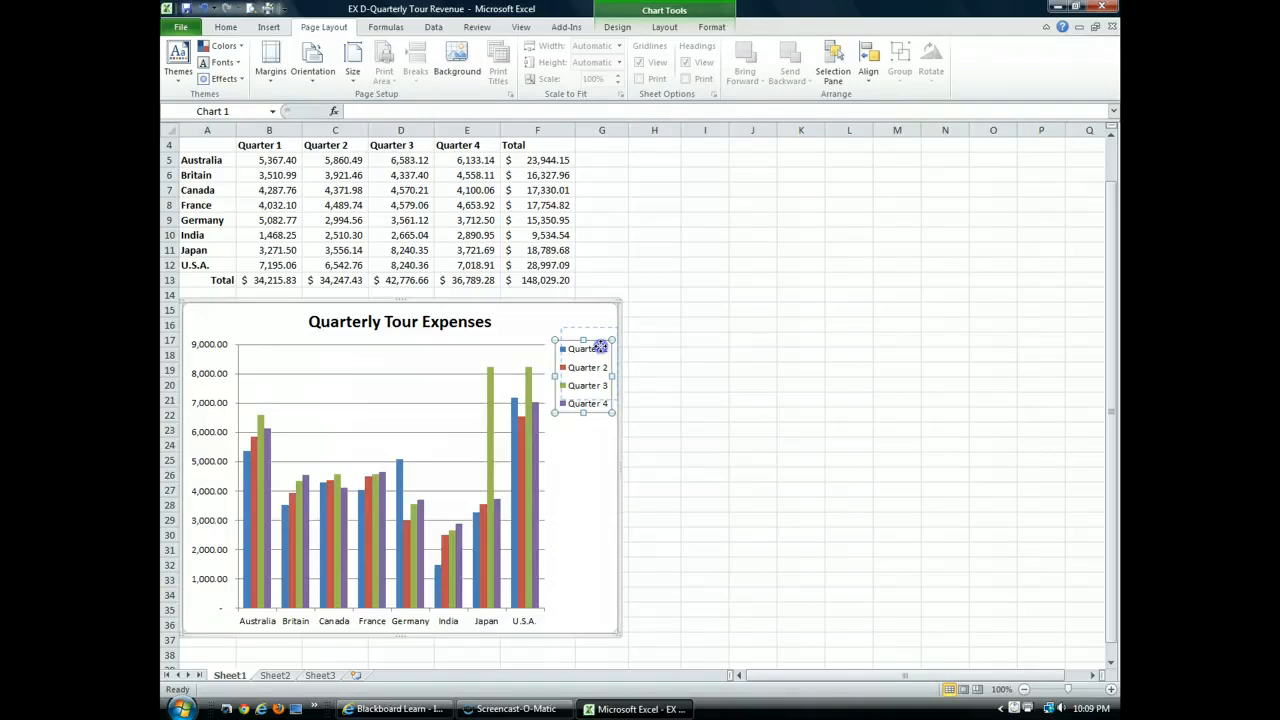
left_click_drag(600, 347, 590, 453)
key("ctrl+z")
left_click(589, 410)
key("ctrl+y")
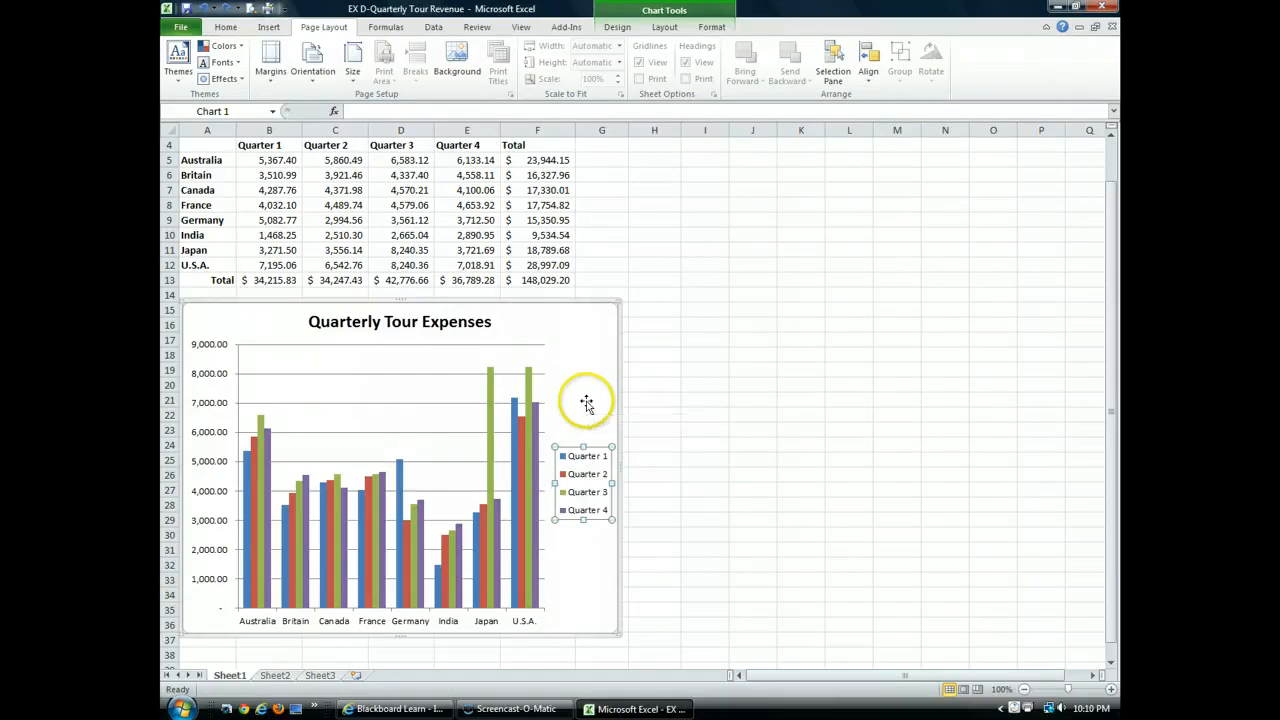
- Move the whole legend up until its top is roughly level with the top of the plot area
left_click(590, 495)
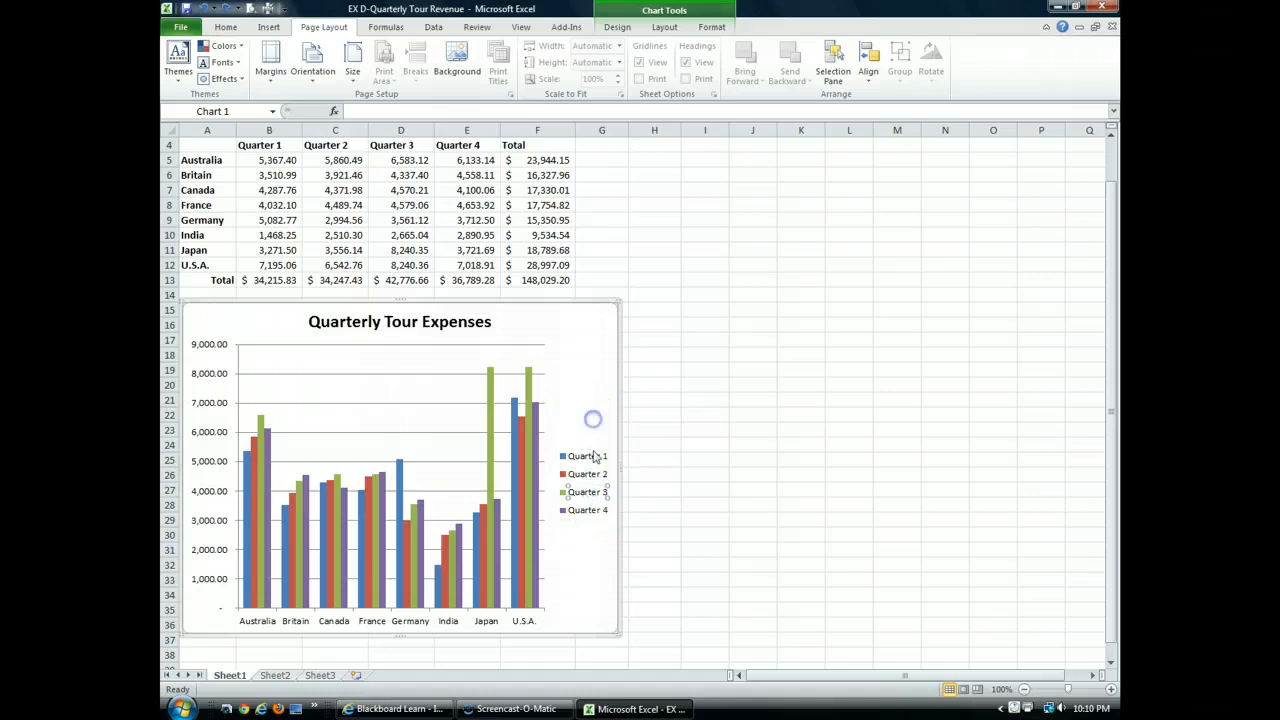
left_click(592, 475)
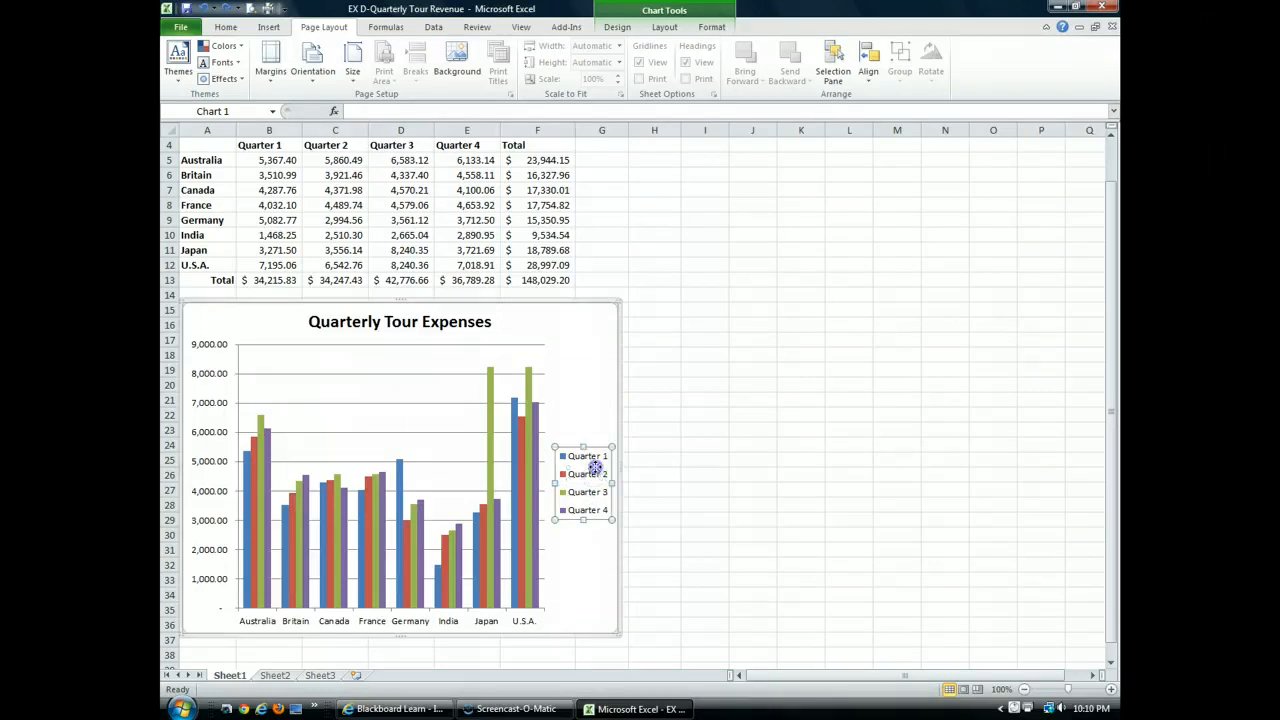
left_click_drag(595, 467, 569, 355)
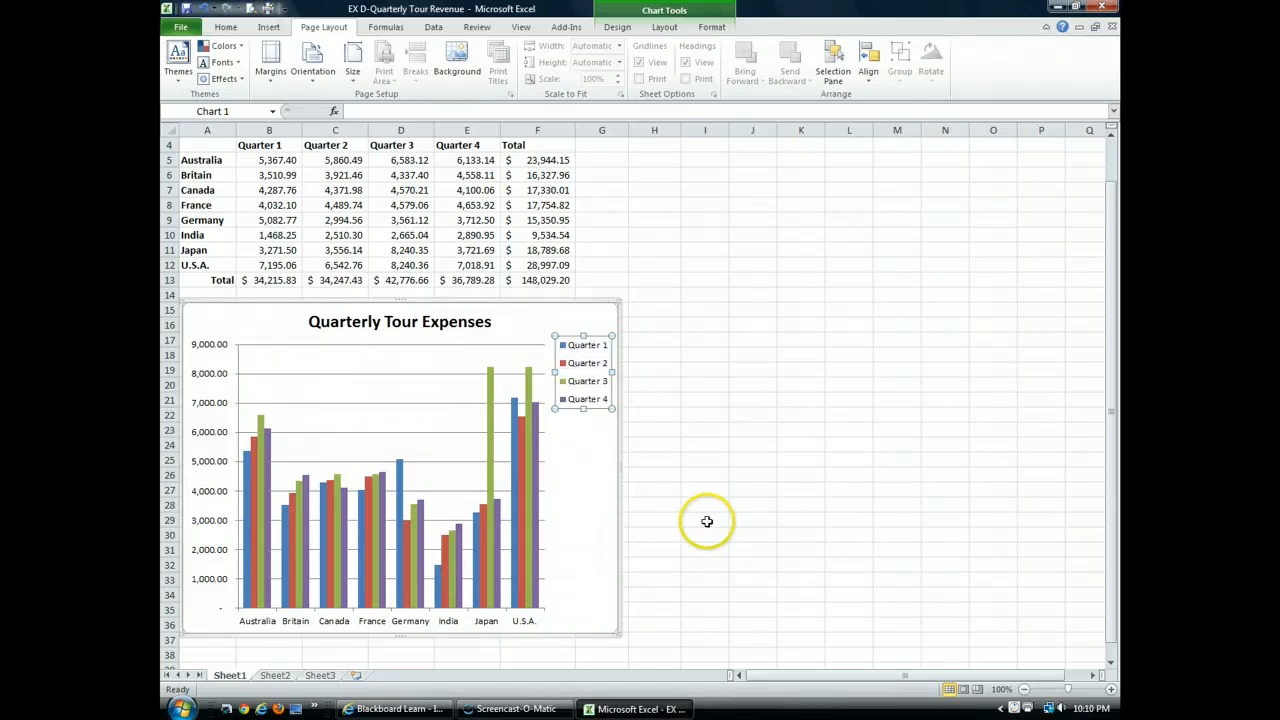
- Replace the country label in cell A12 with United States
left_click(195, 265)
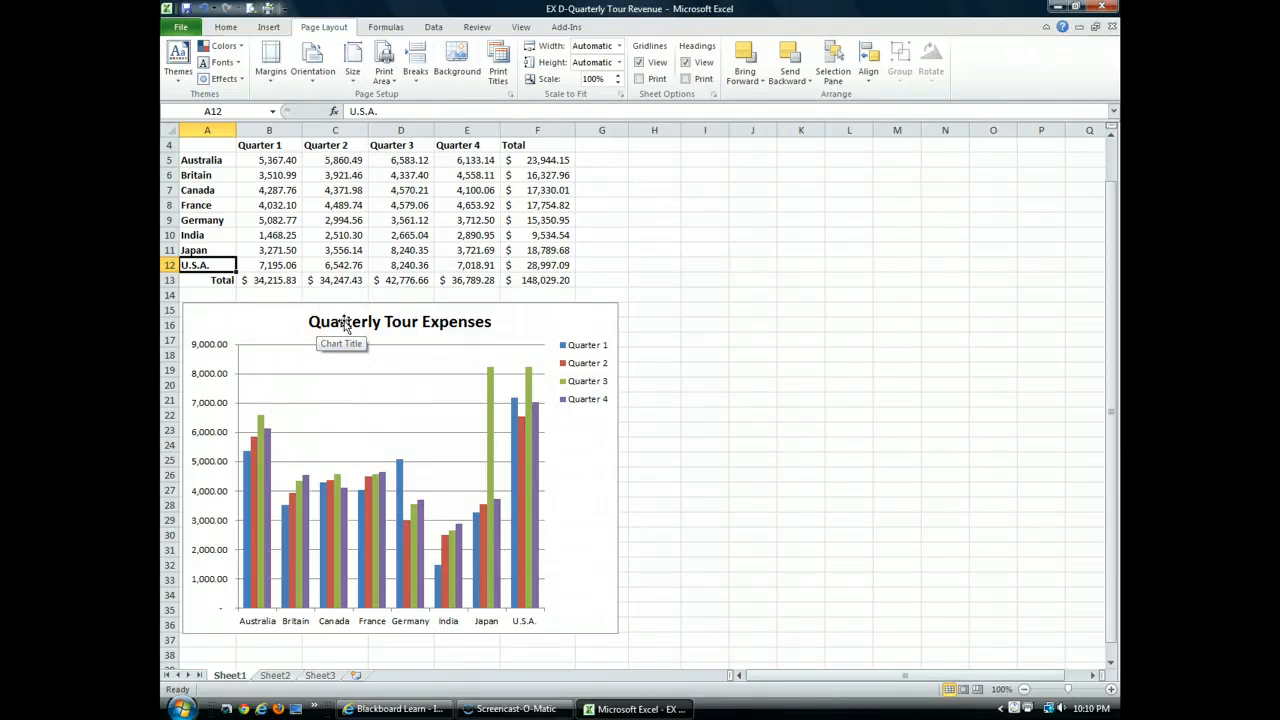
type("U.S.")
key("BackSpace")
key("BackSpace")
key("BackSpace")
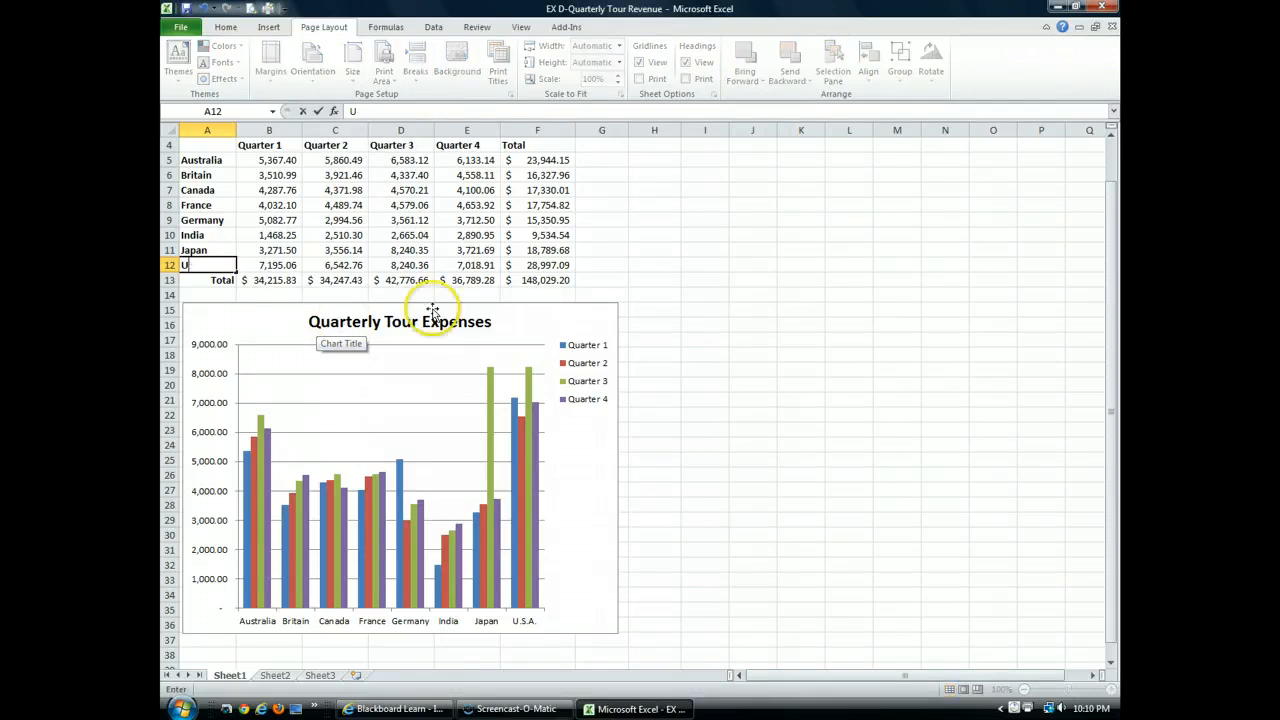
type("nited States")
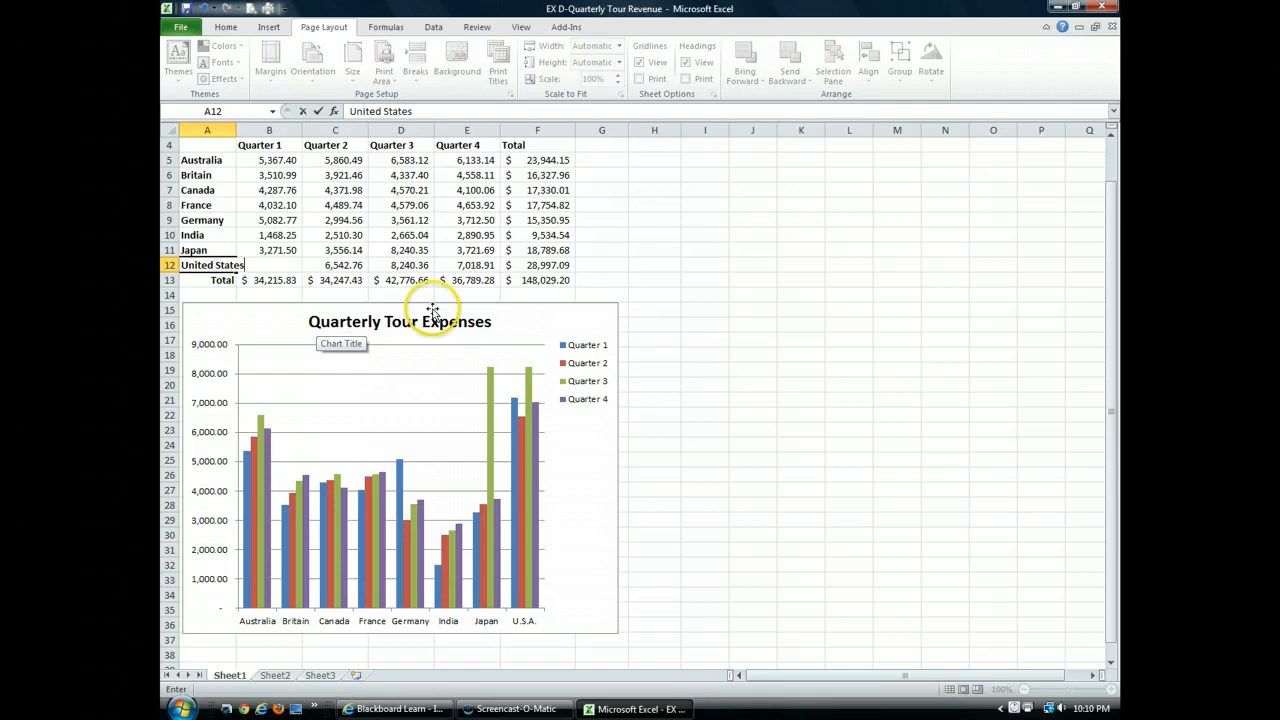
key("Return")
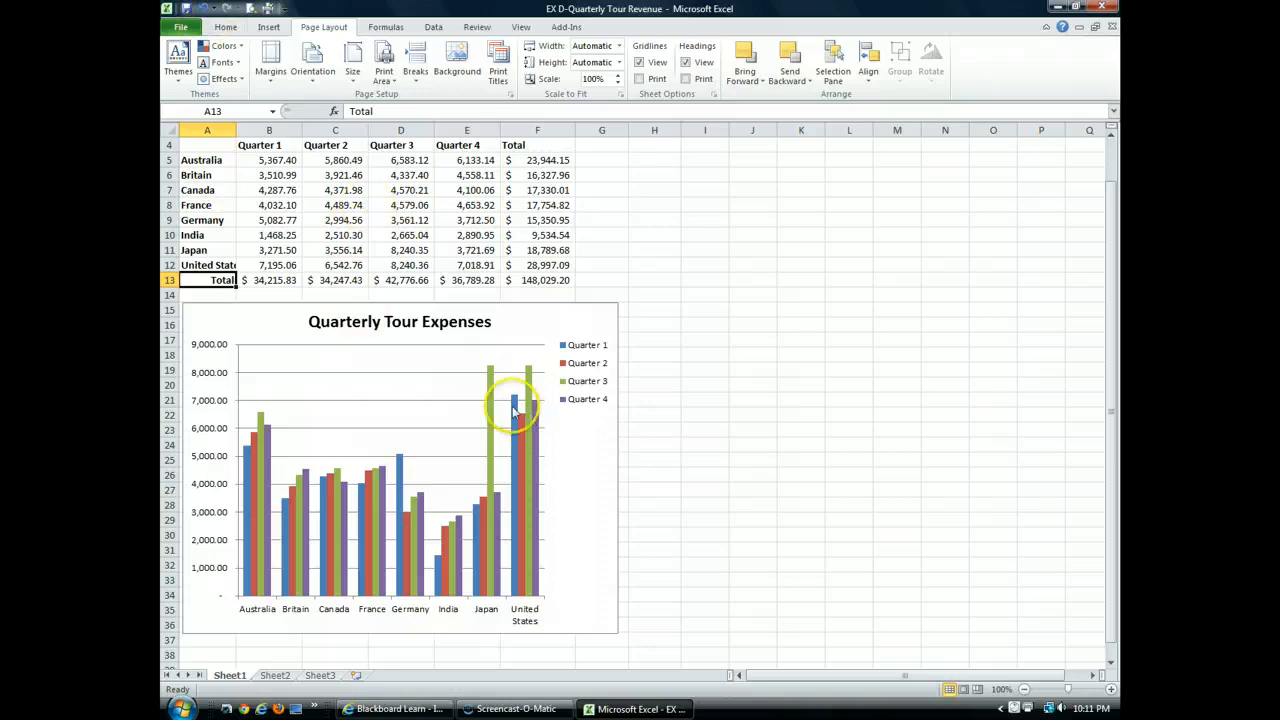
mouse_move(424, 579)
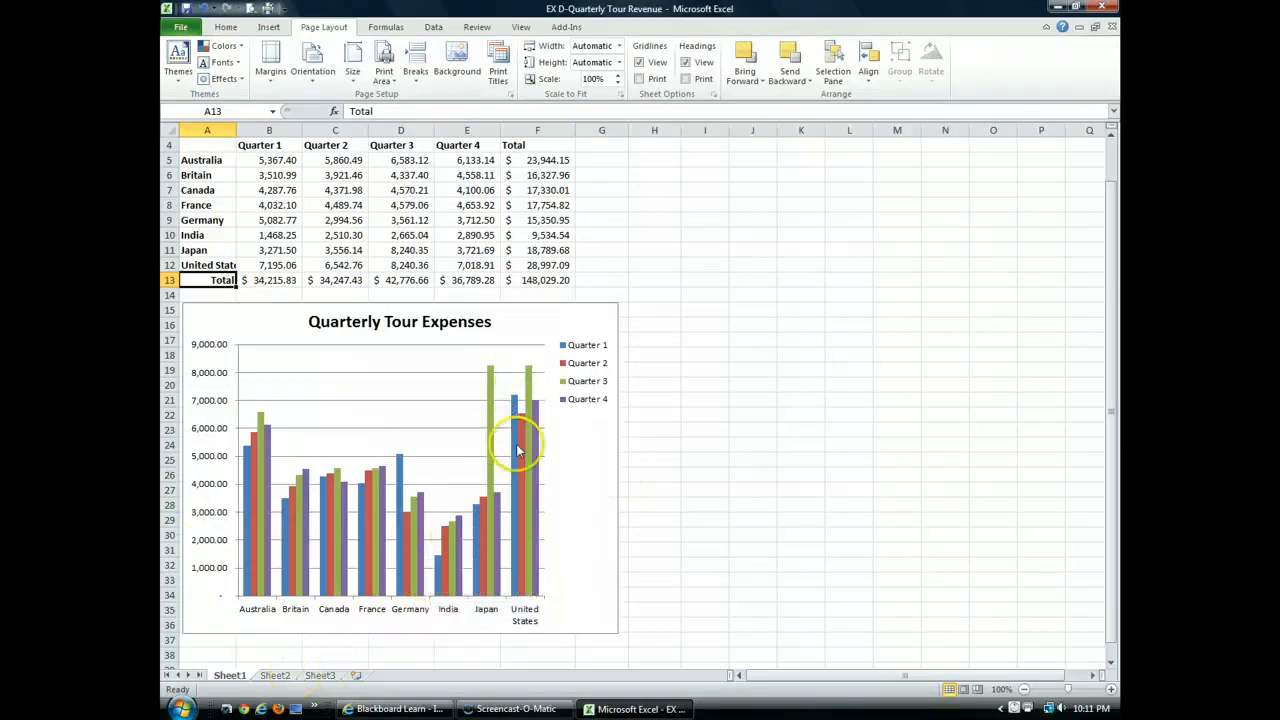
mouse_move(539, 465)
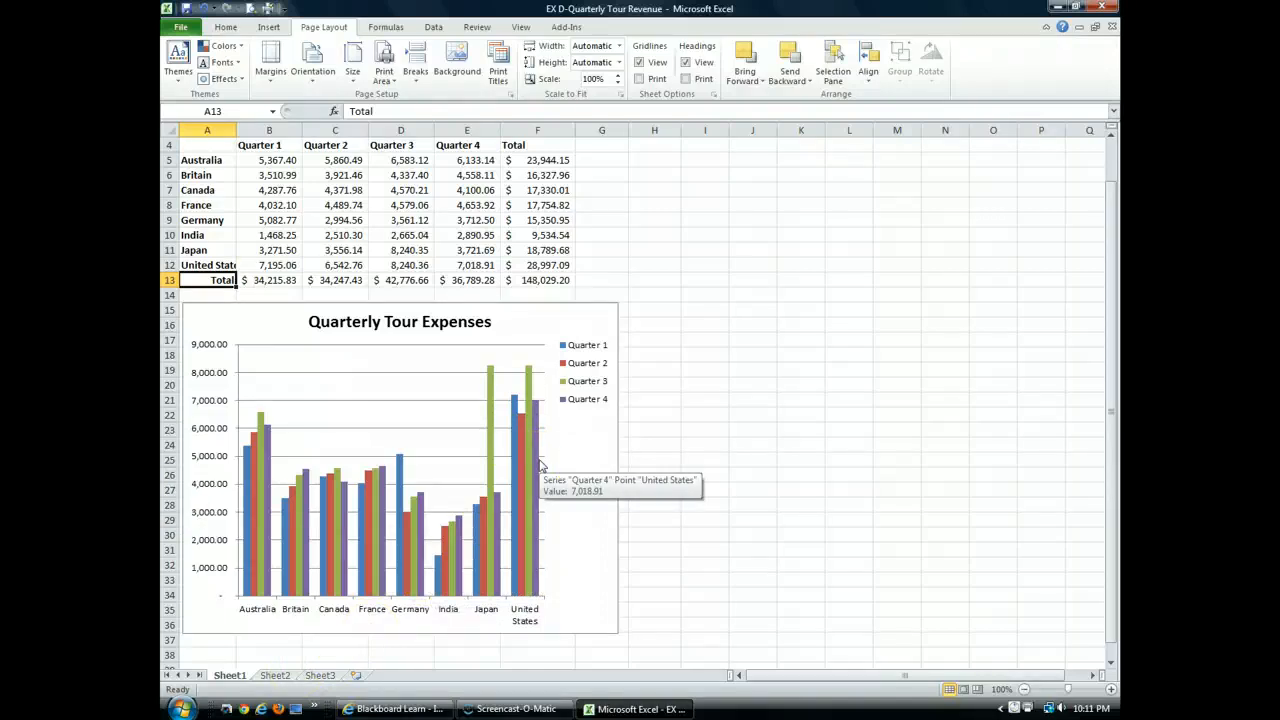